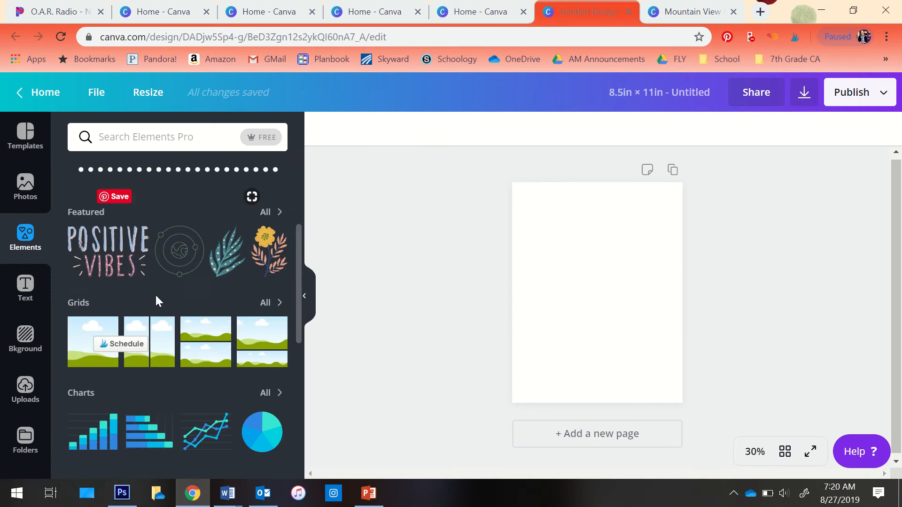
Browse the element categories, including Featured, Grids, Charts, Frames and Shapes
scroll(160, 287, "up", 2)
scroll(160, 290, "up", 1)
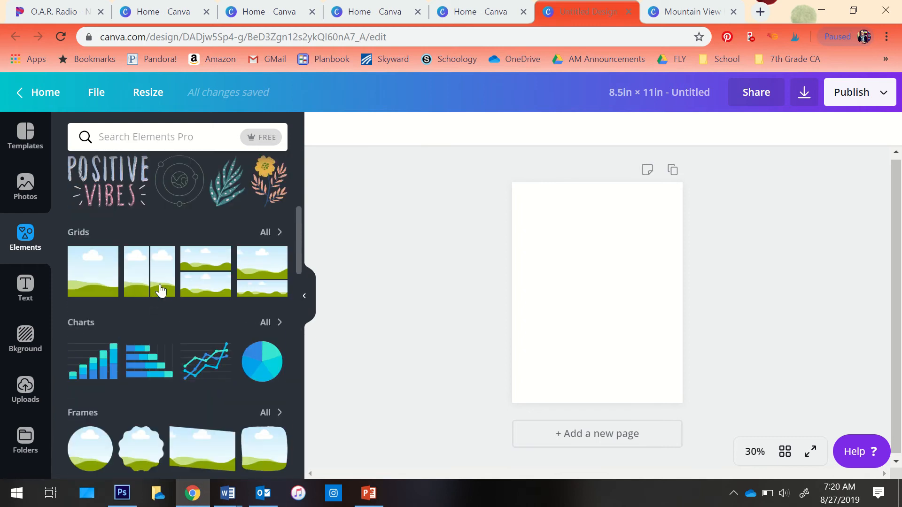
scroll(160, 291, "up", 1)
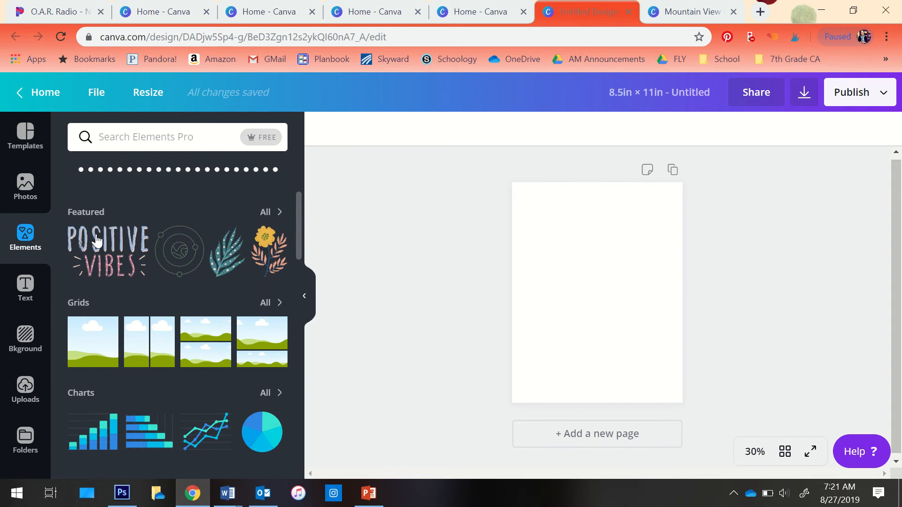
scroll(138, 361, "down", 3)
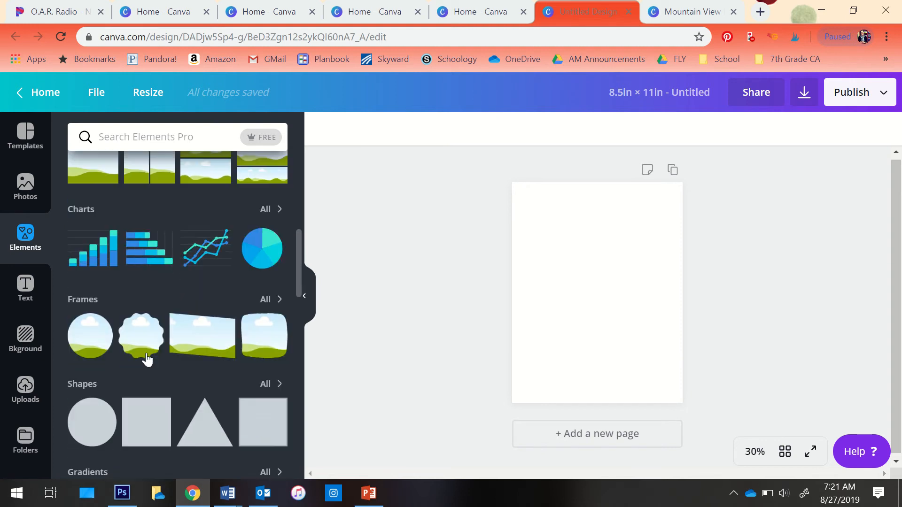
scroll(147, 359, "down", 2)
scroll(157, 262, "up", 4)
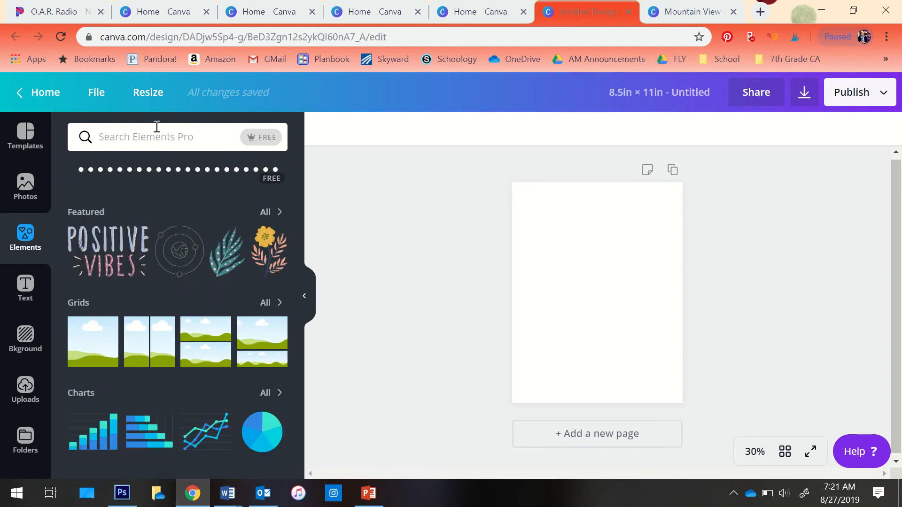
Search the elements library for "circle"
left_click(153, 138)
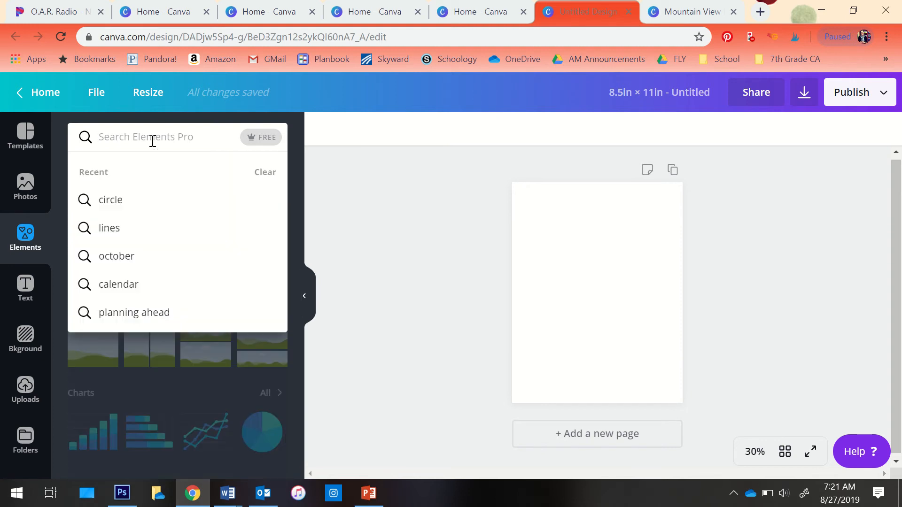
type("circle")
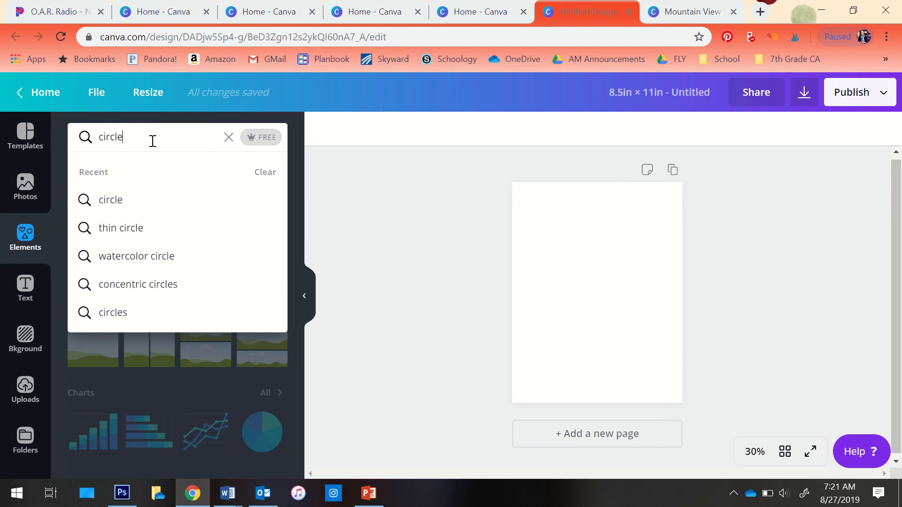
key("Return")
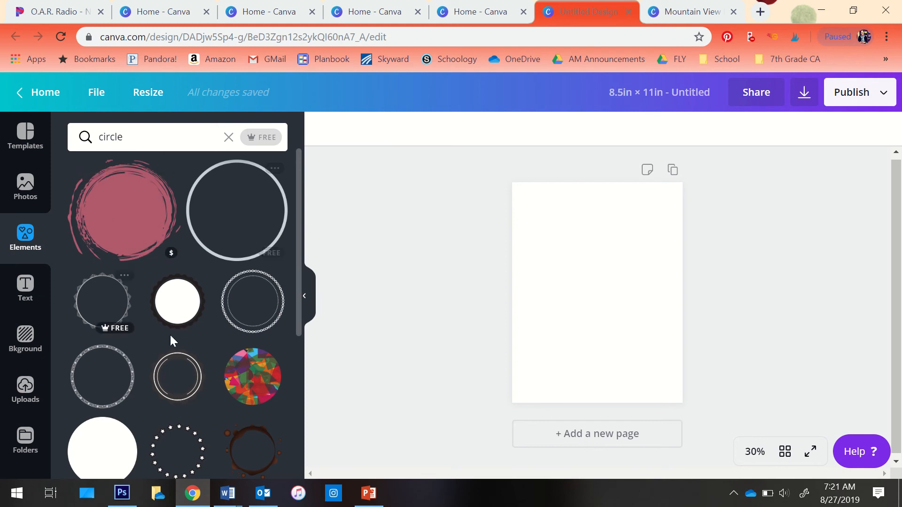
Add the brushed circle with the green-to-blue gradient to the page and shrink it slightly
scroll(174, 350, "down", 10)
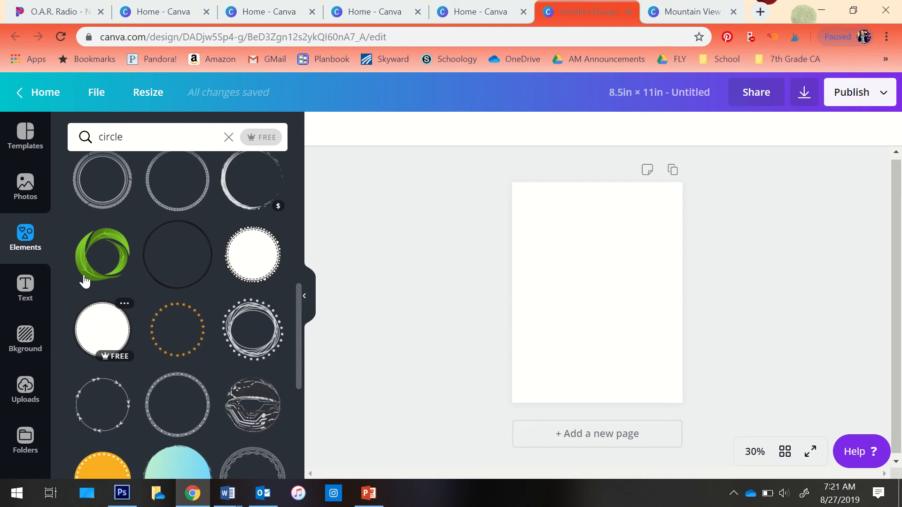
scroll(213, 353, "up", 1)
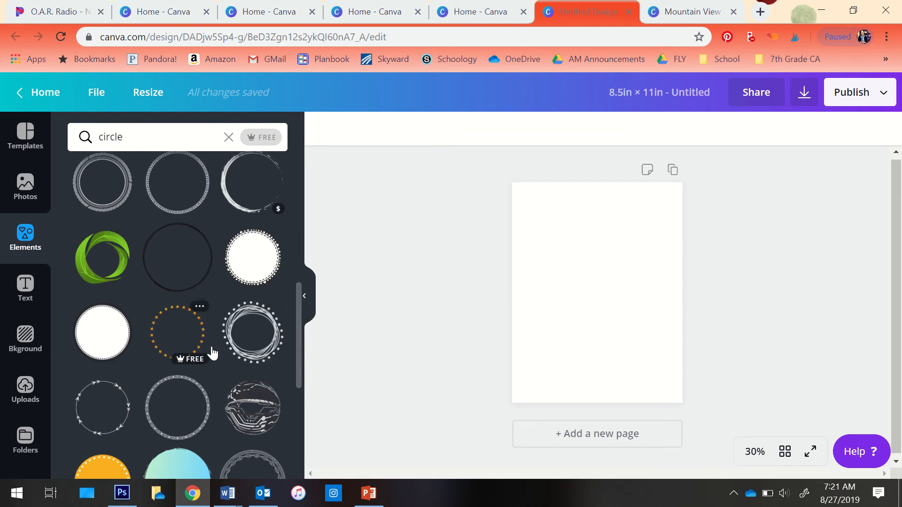
scroll(213, 354, "up", 3)
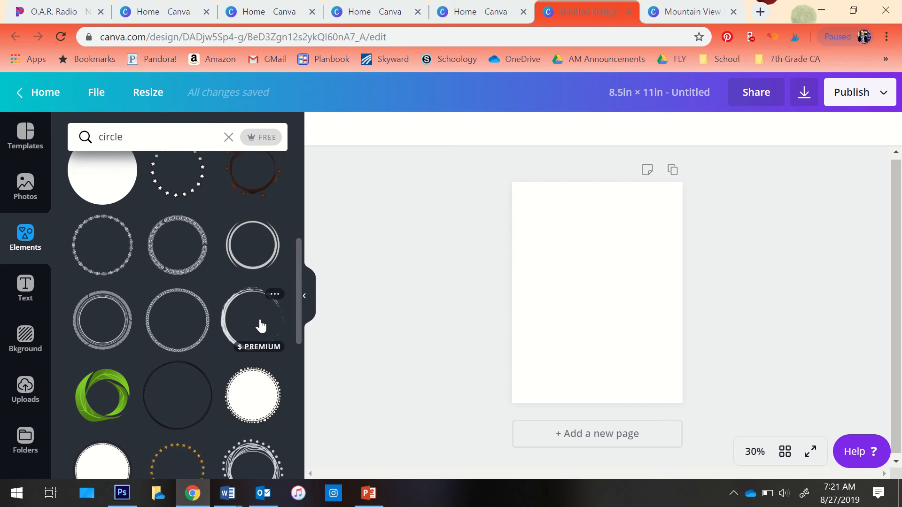
scroll(201, 304, "up", 3)
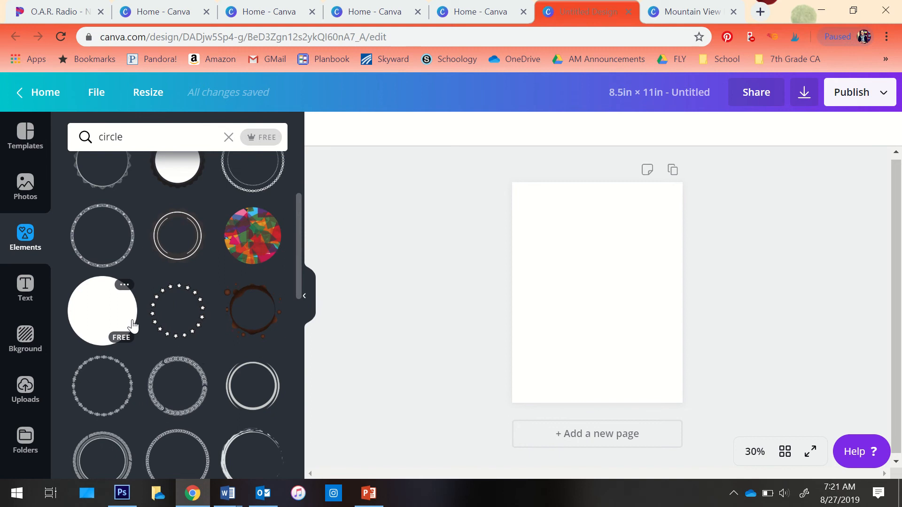
scroll(198, 319, "up", 3)
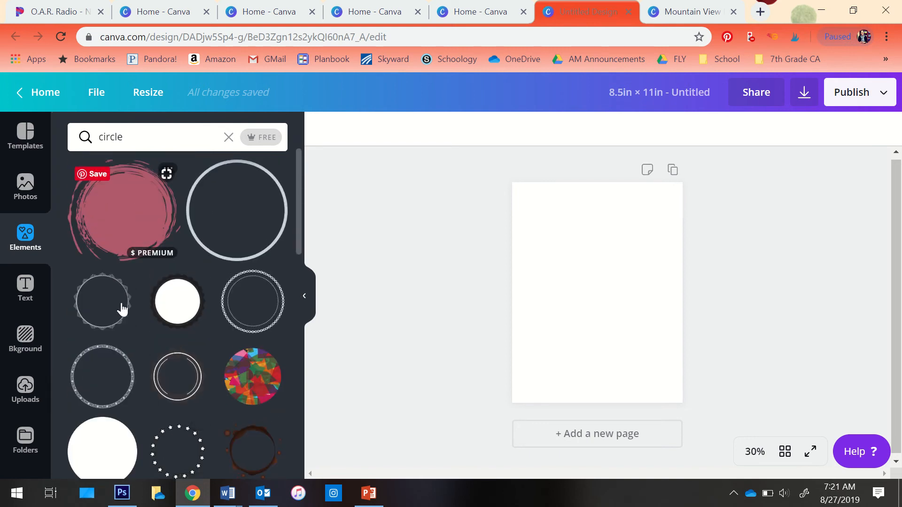
scroll(174, 362, "down", 3)
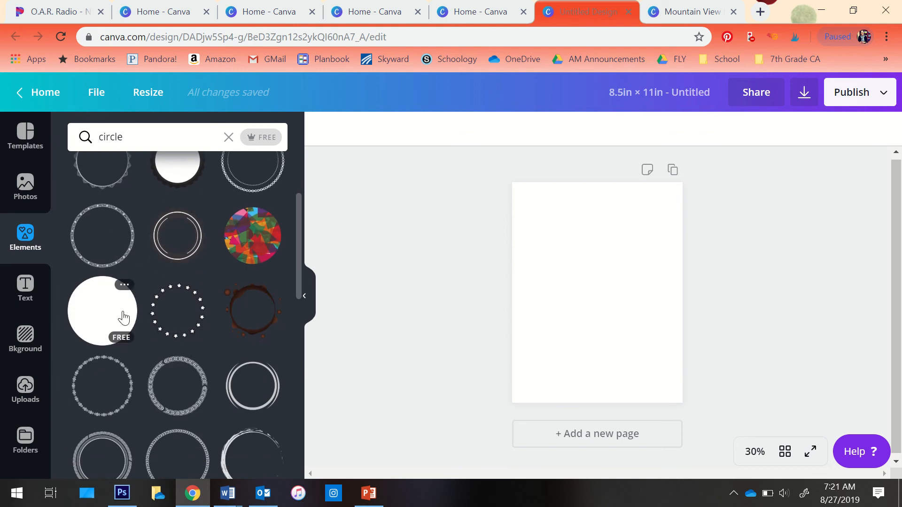
scroll(124, 318, "down", 6)
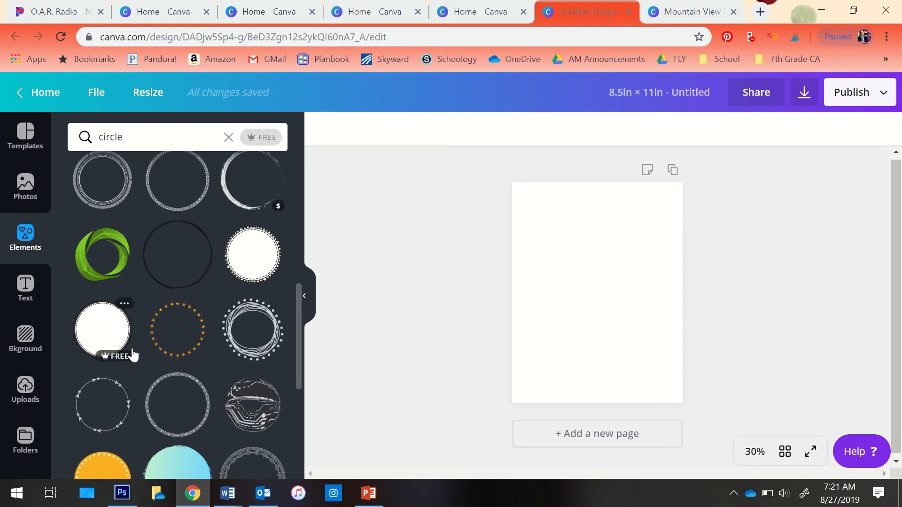
scroll(138, 357, "down", 2)
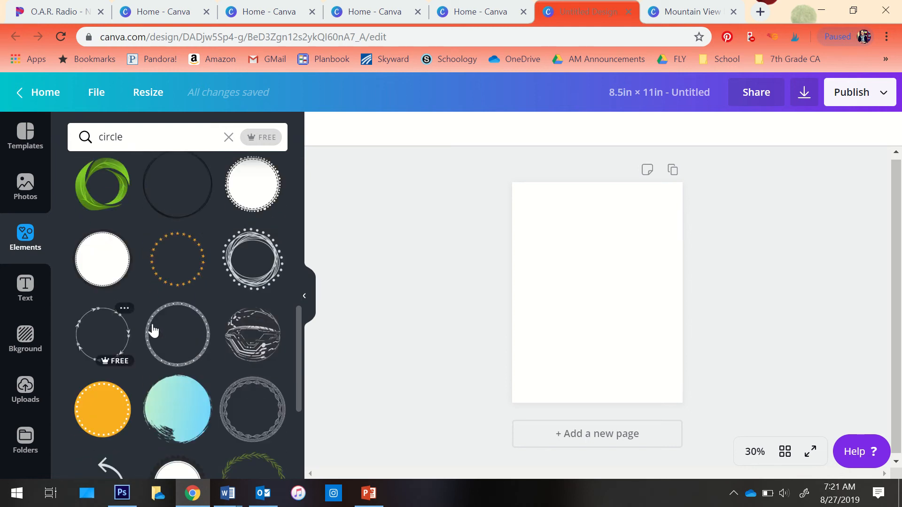
left_click(179, 404)
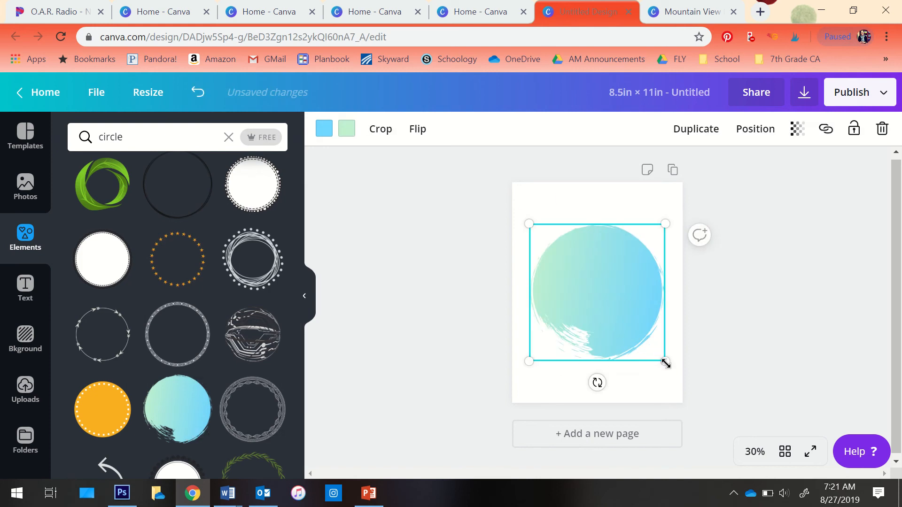
mouse_move(661, 357)
left_mouse_down()
mouse_move(598, 294)
mouse_move(654, 344)
left_mouse_up()
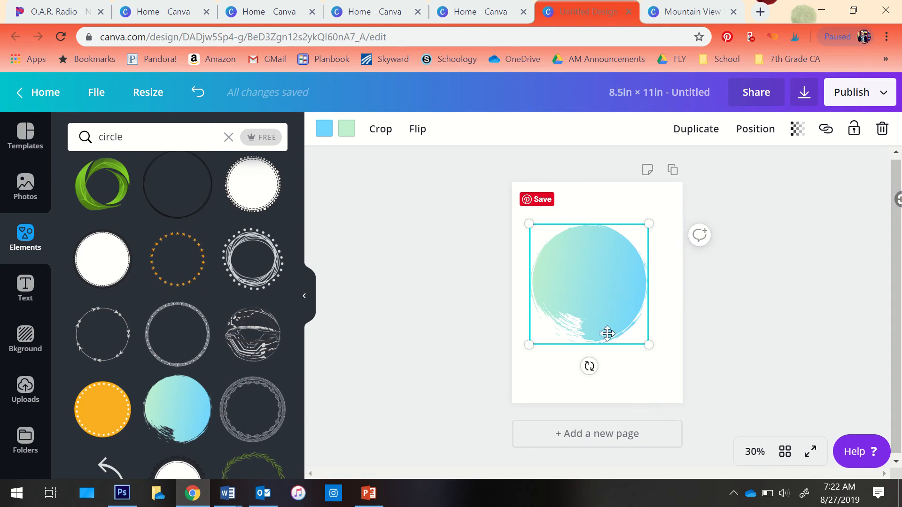
Change the light blue gradient colour of the circle to the custom dark blue #2e2bcb
left_click(320, 130)
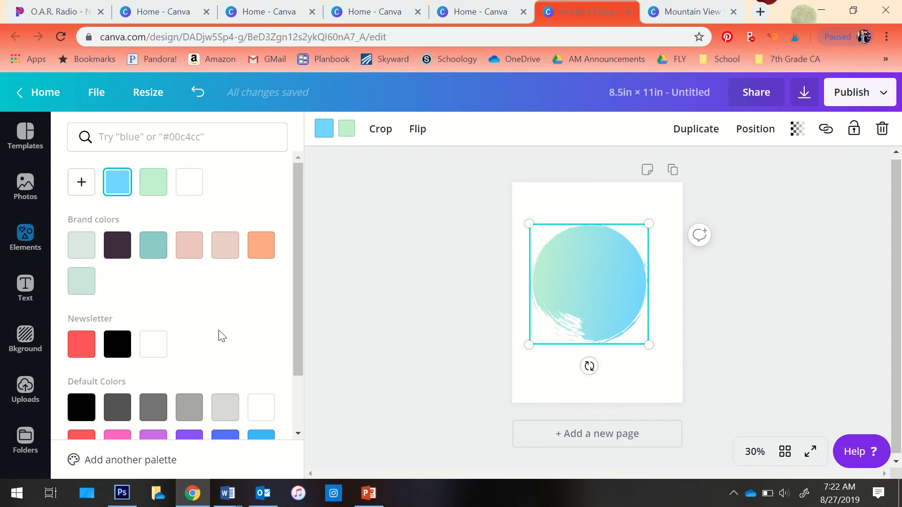
scroll(222, 336, "down", 2)
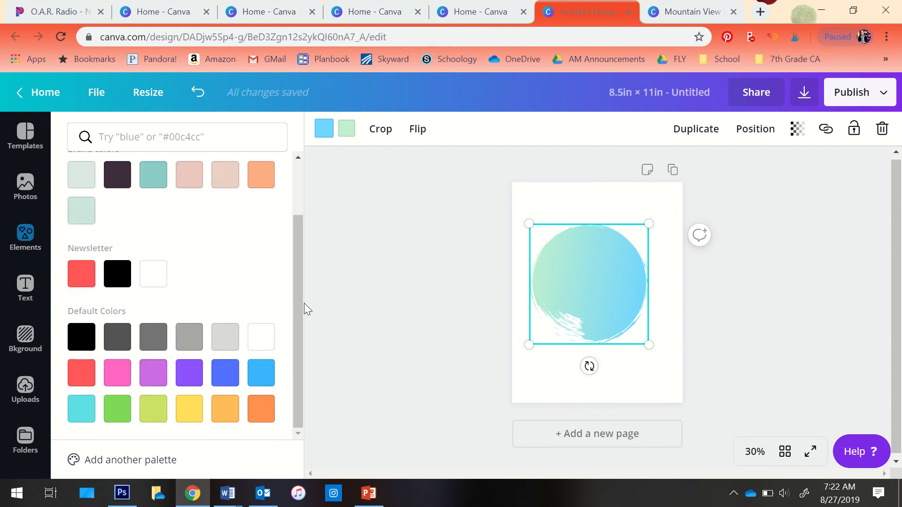
scroll(230, 300, "up", 2)
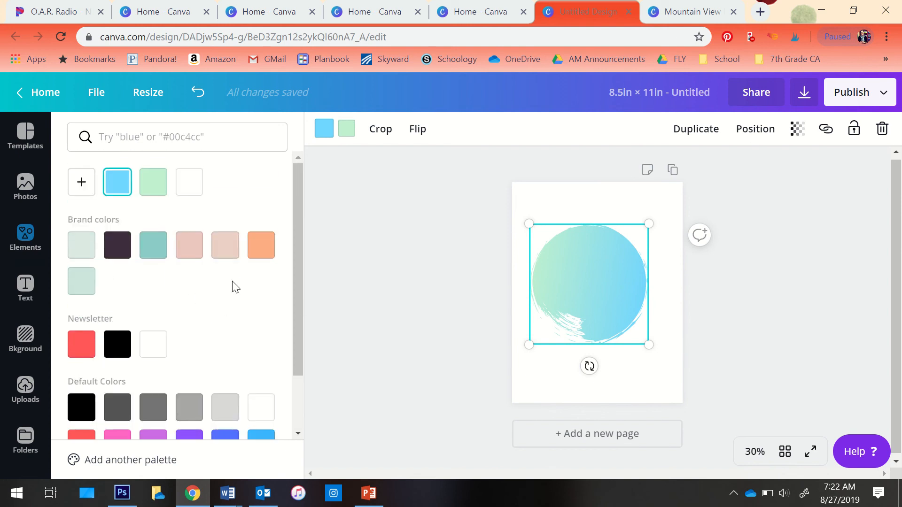
left_click(81, 187)
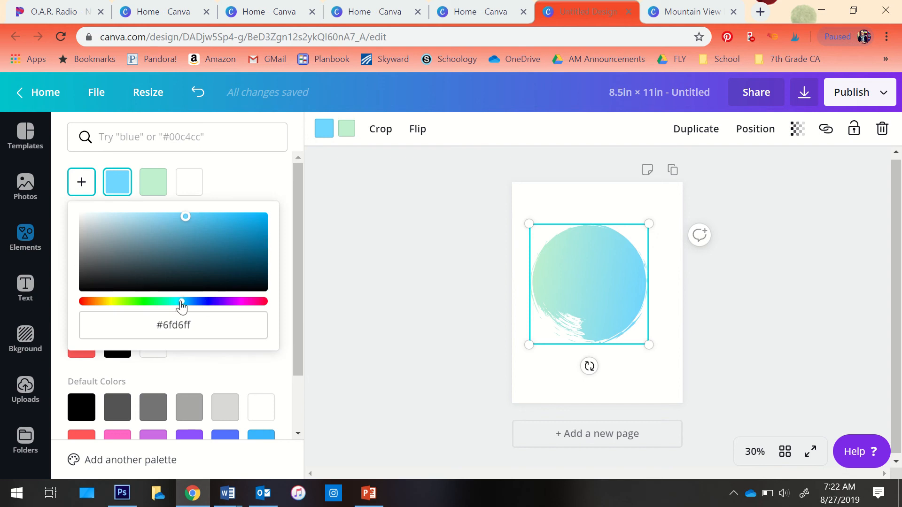
left_click_drag(182, 305, 203, 305)
left_click_drag(185, 216, 227, 229)
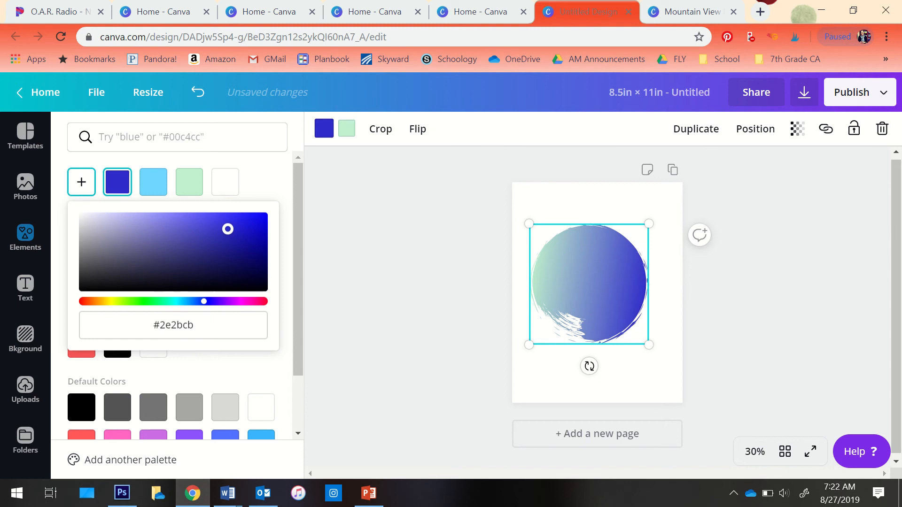
left_click(370, 277)
Change the pale green gradient colour of the circle to the custom bright green #21f867
left_click(578, 271)
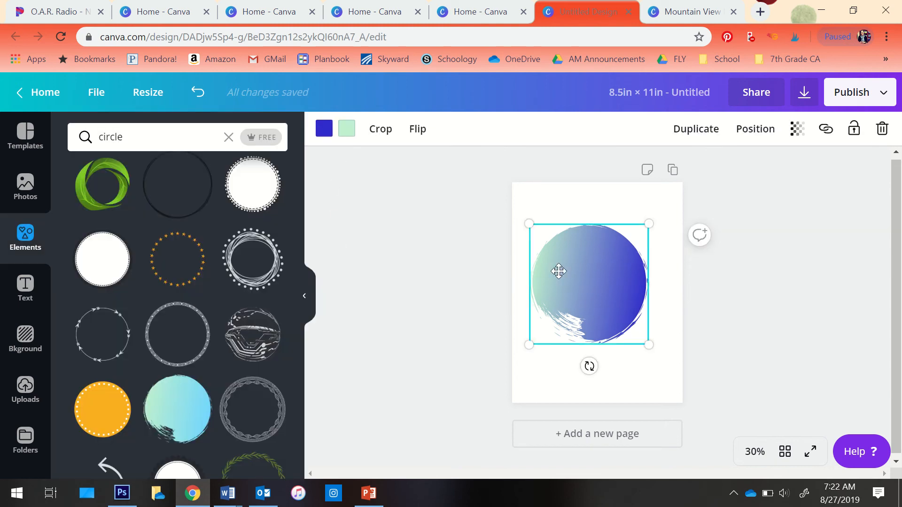
left_click(348, 130)
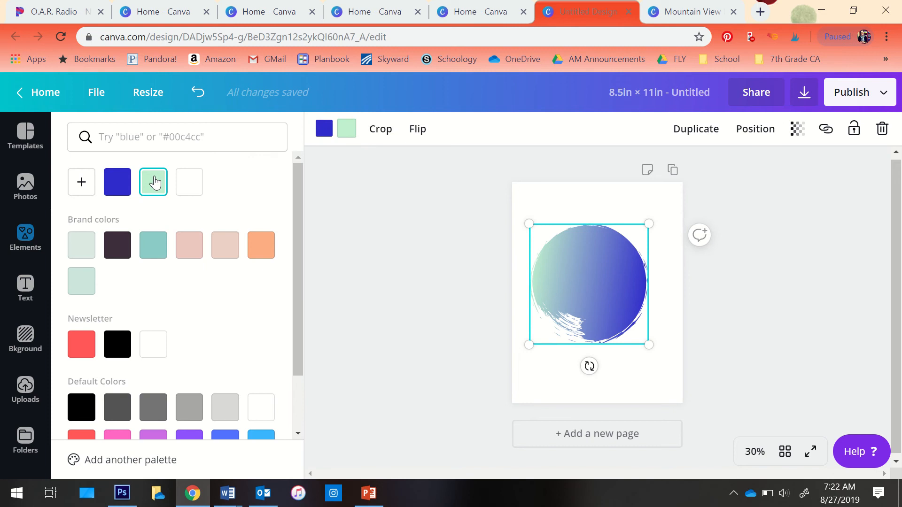
left_click(82, 182)
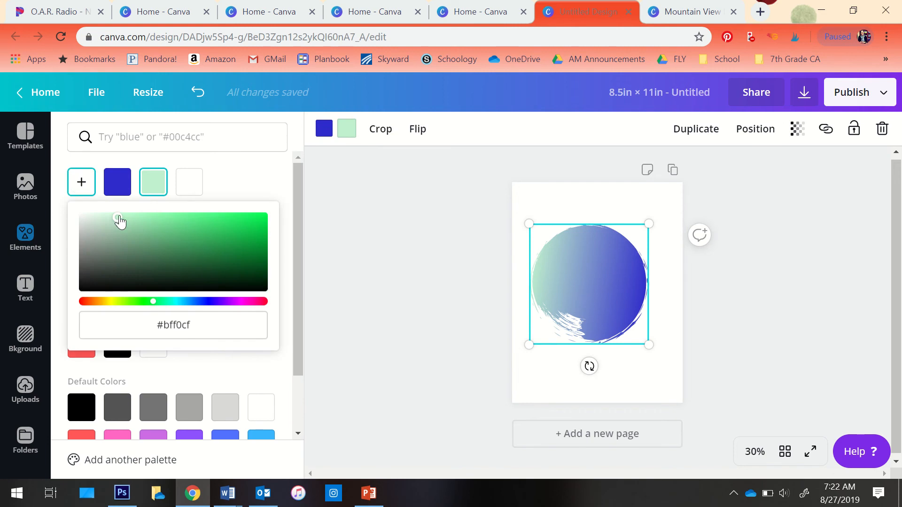
left_click_drag(121, 223, 240, 216)
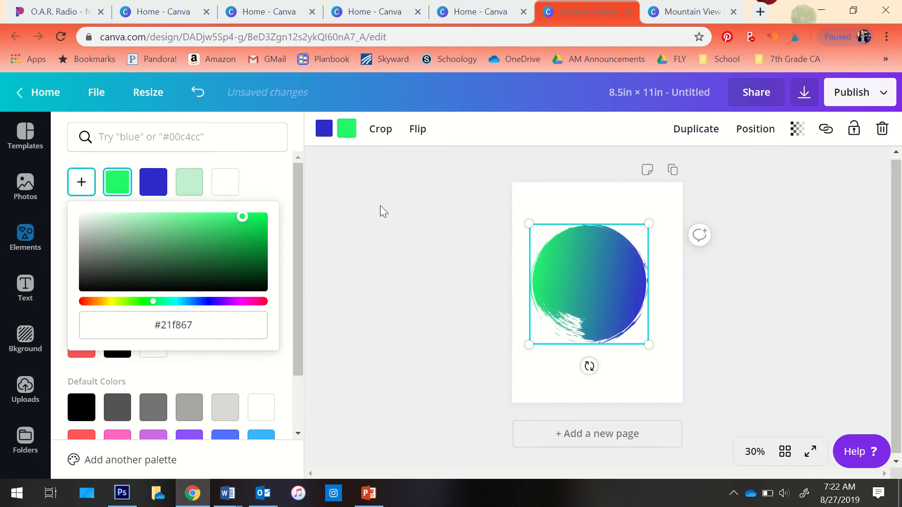
left_click(362, 272)
Shrink the recoloured circle a little and move it toward the upper right of the page
left_click(636, 283)
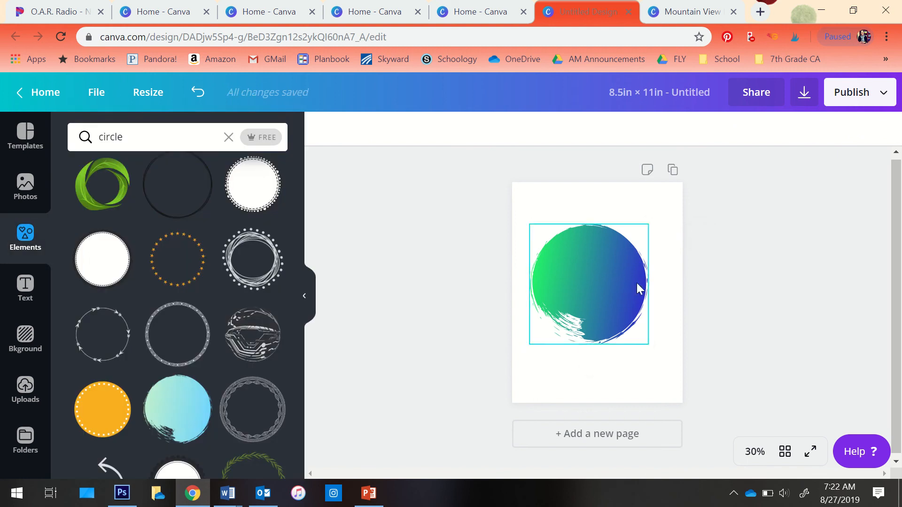
mouse_move(529, 346)
left_mouse_down()
mouse_move(572, 318)
mouse_move(534, 339)
left_mouse_up()
left_click_drag(591, 269, 608, 238)
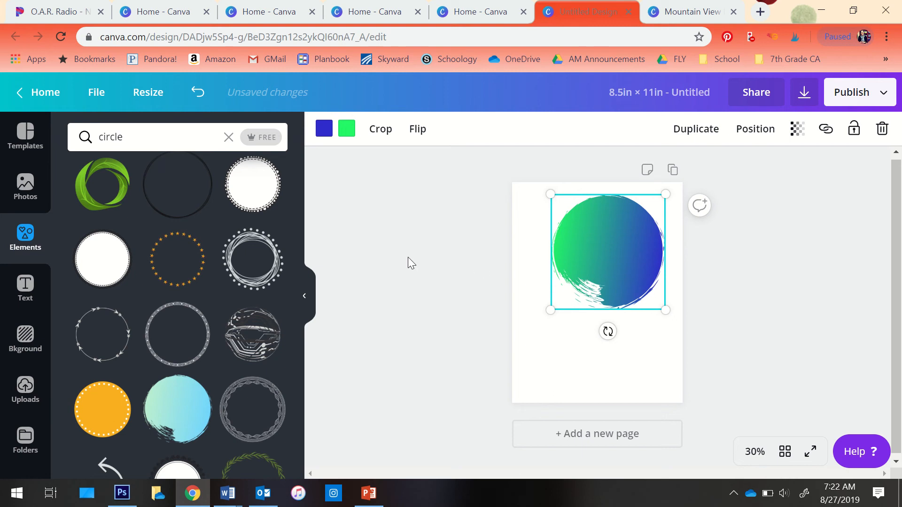
Clear the circle search and show the full collection of grids
left_click(229, 137)
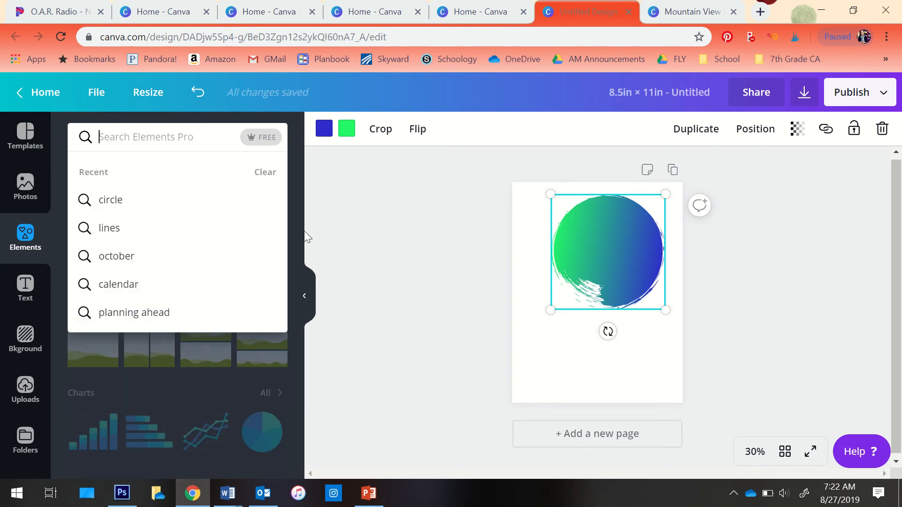
left_click(338, 380)
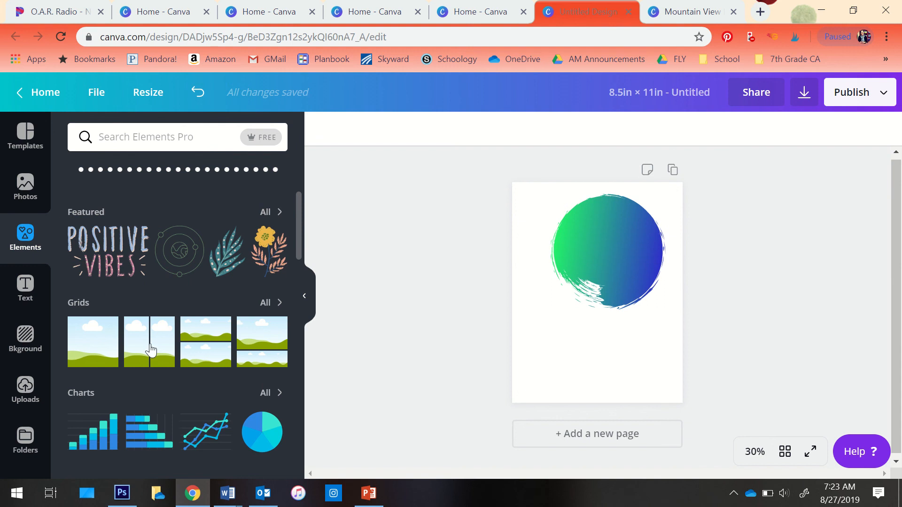
left_click(263, 305)
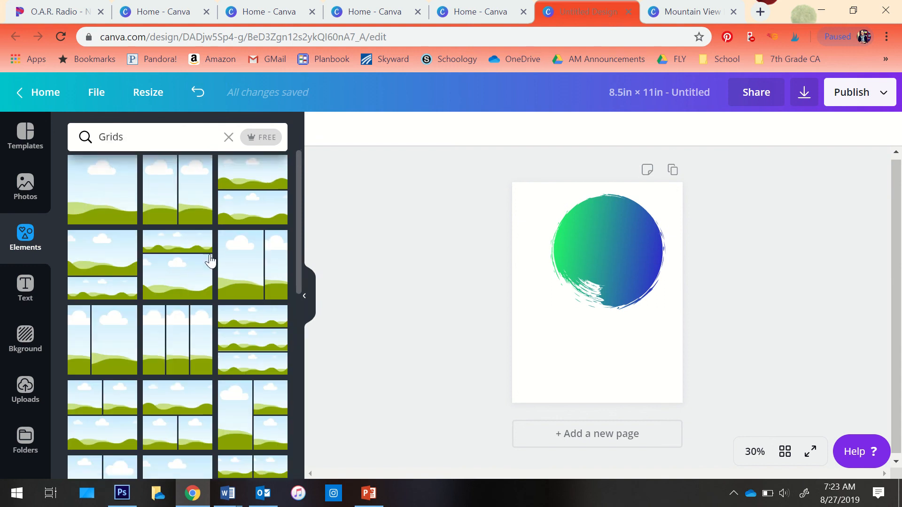
scroll(210, 261, "down", 5)
scroll(203, 308, "down", 5)
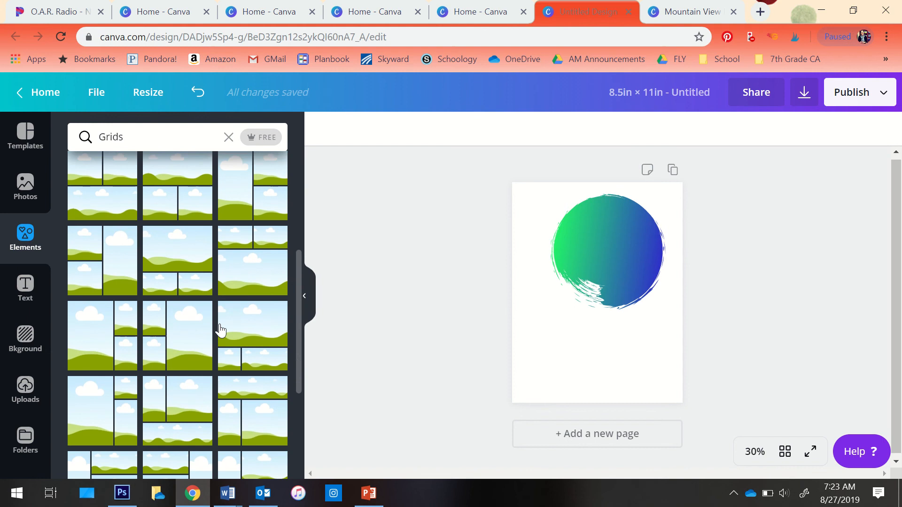
Delete the gradient circle and add the two-by-two photo grid to the blank page
left_click(582, 266)
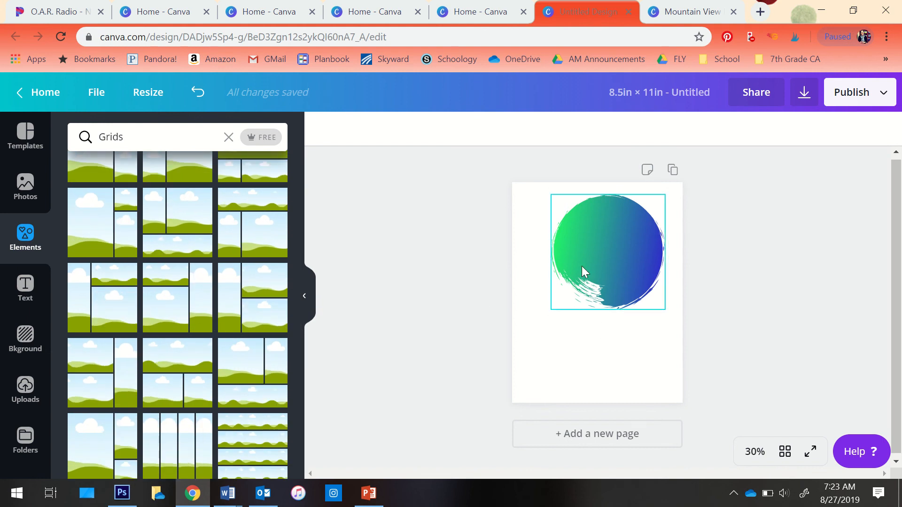
key("Delete")
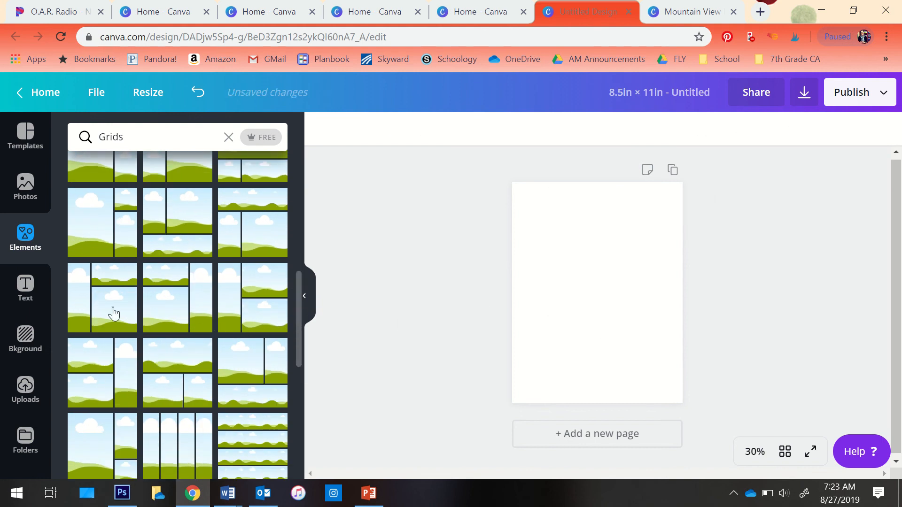
scroll(207, 311, "down", 3)
left_click(114, 389)
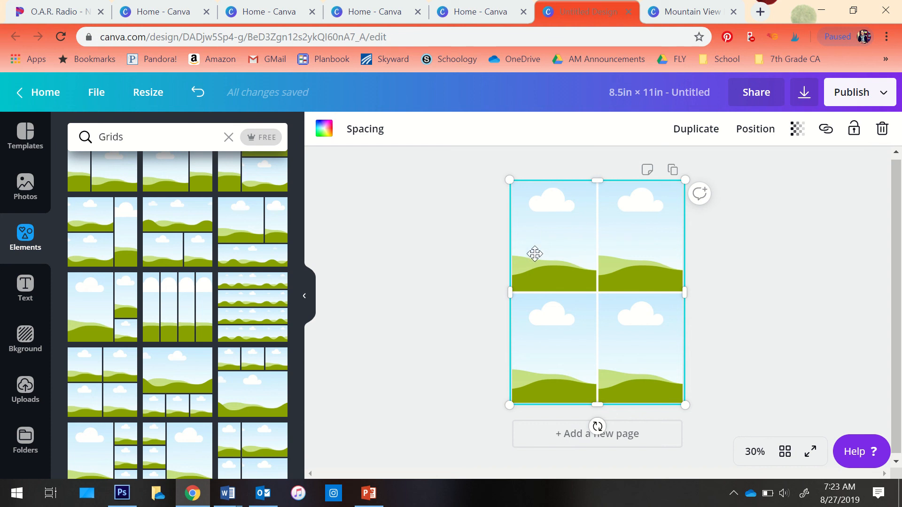
Resize the two-by-two photo grid from its left side and lower-left corner to match the page edges
left_click_drag(509, 296, 536, 296)
mouse_move(536, 405)
left_mouse_down()
mouse_move(584, 324)
mouse_move(515, 408)
mouse_move(519, 400)
left_mouse_up()
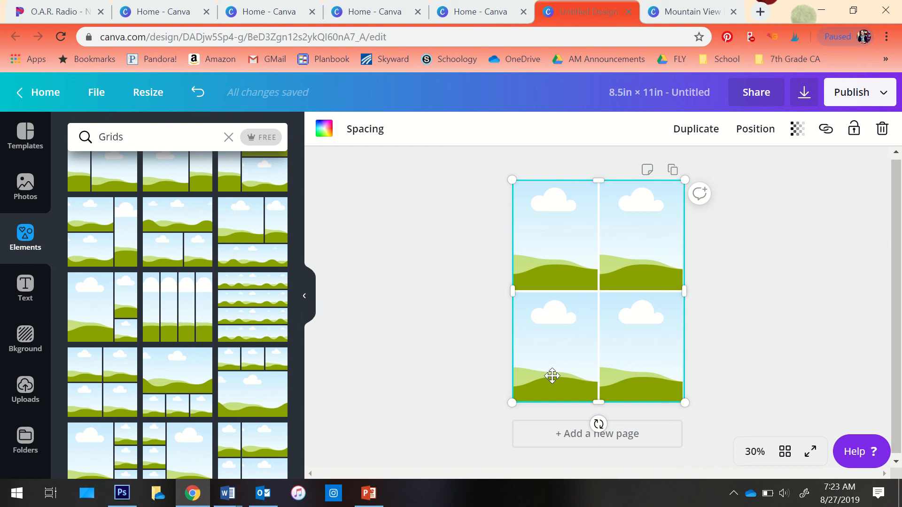
Clear the Grids search and delete the two-by-two photo grid from the page
left_click(228, 137)
left_click(538, 240)
key("Delete")
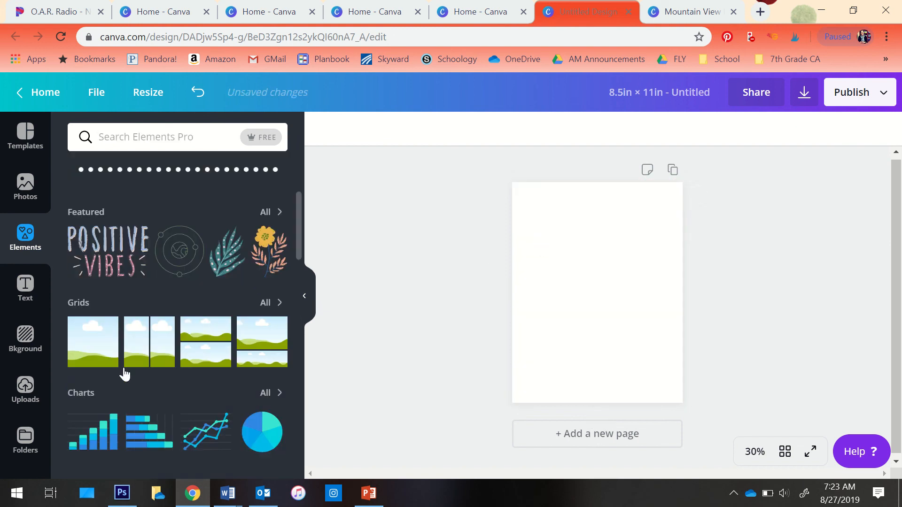
Show the full collection of frames and add the rounded-square frame to the blank page
scroll(123, 371, "down", 3)
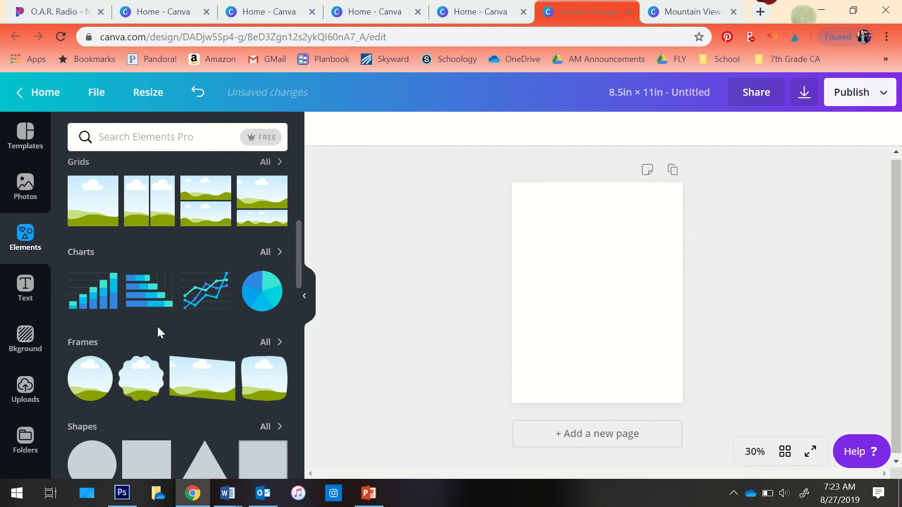
scroll(158, 328, "down", 3)
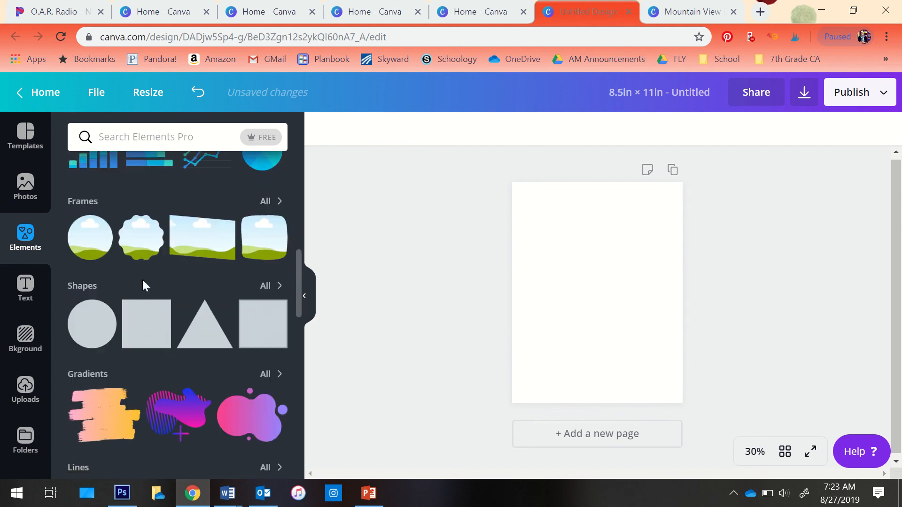
left_click(265, 204)
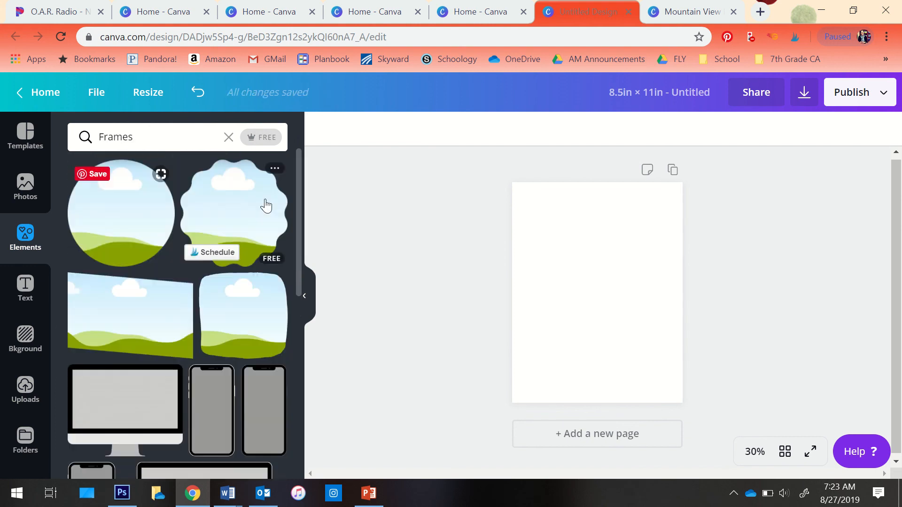
scroll(188, 338, "down", 7)
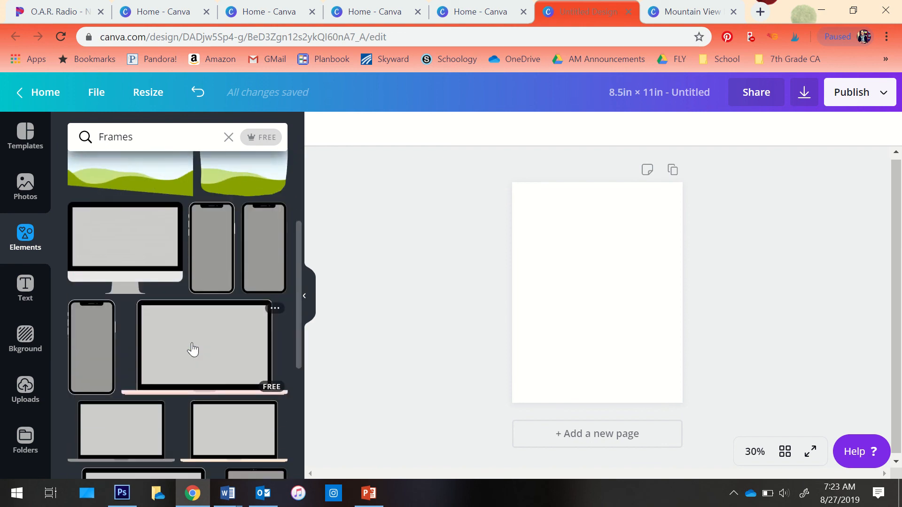
scroll(191, 348, "up", 6)
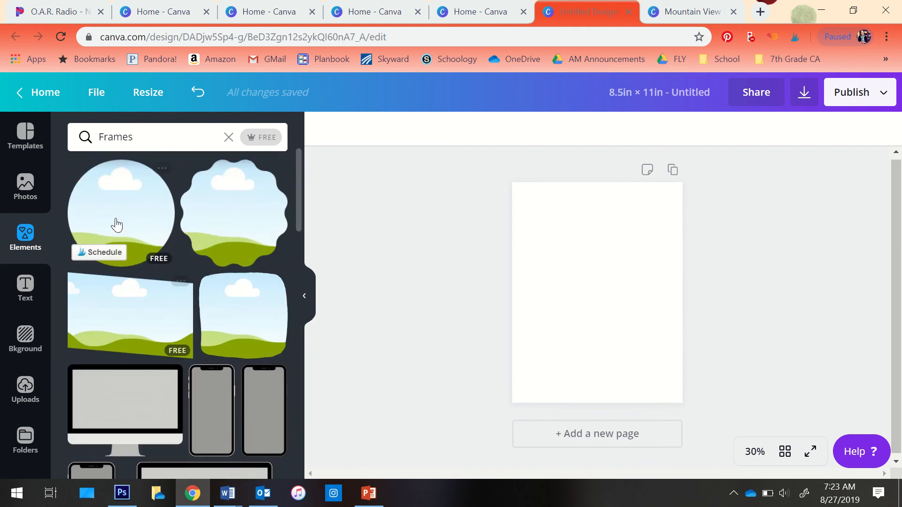
left_click(250, 317)
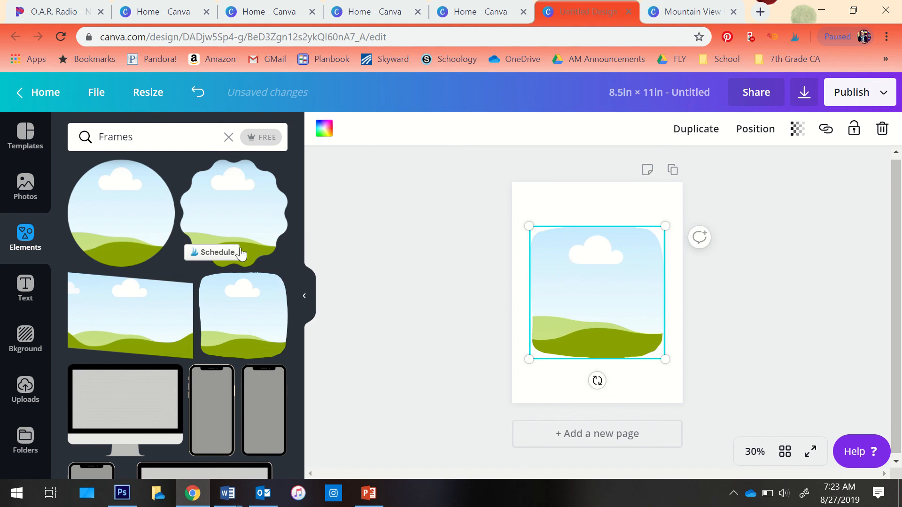
Fill the rounded-square frame with the recently used photo of liquor bottles on wooden shelves
left_click(26, 185)
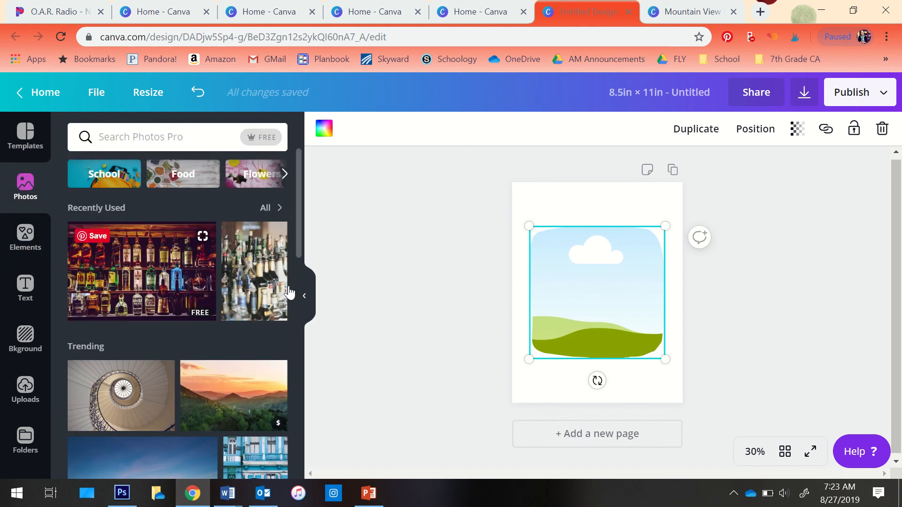
left_click_drag(124, 281, 582, 283)
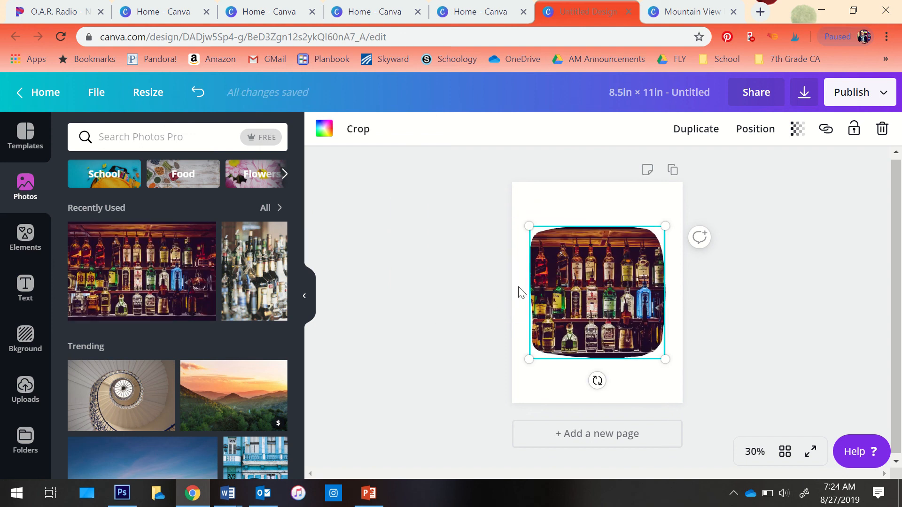
Return to the frames collection and look through the brush-stroke, stamp and geometric frame shapes
left_click(21, 233)
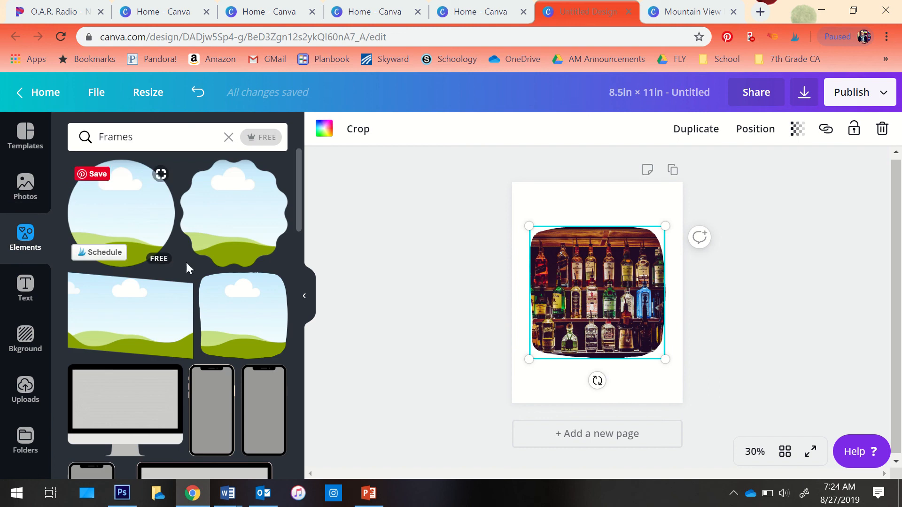
scroll(206, 282, "down", 5)
scroll(210, 289, "down", 8)
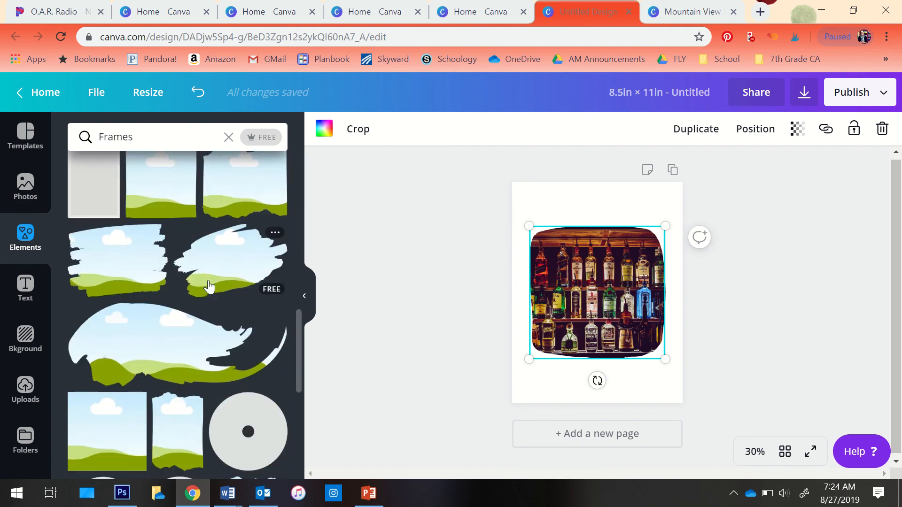
scroll(179, 362, "down", 5)
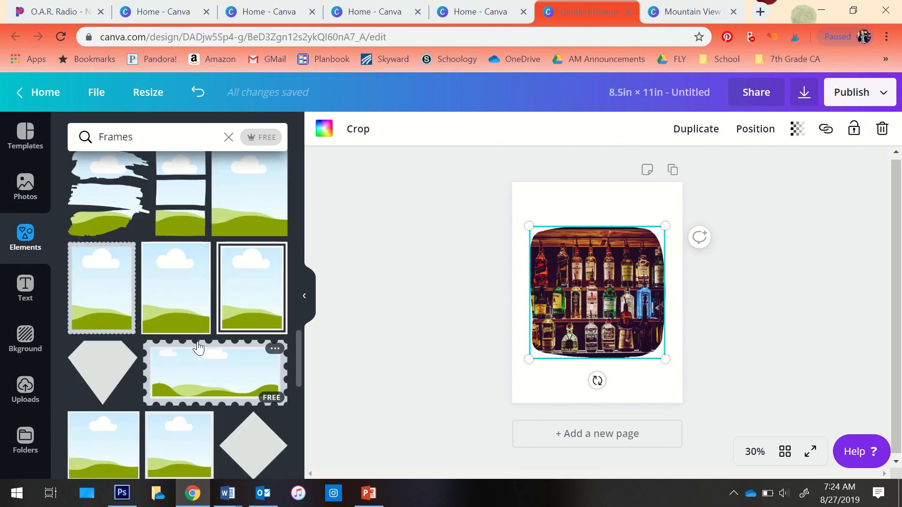